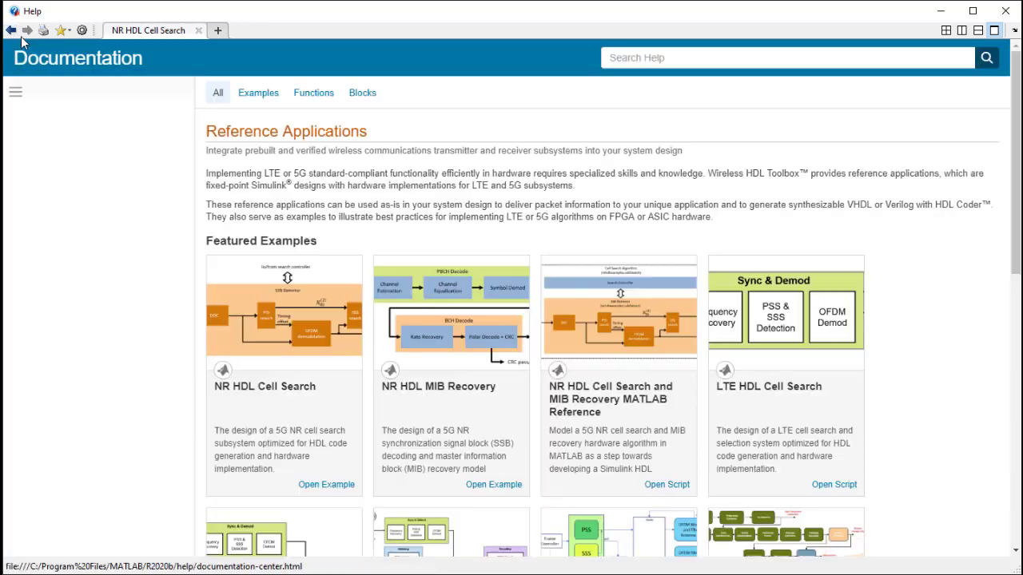
Open the NR HDL MIB Recovery example page and scroll to its Open Script link
{"action": "left_click", "coordinate": [414, 360]}
{"action": "left_click_drag", "start_coordinate": [1016, 81], "coordinate": [991, 178]}
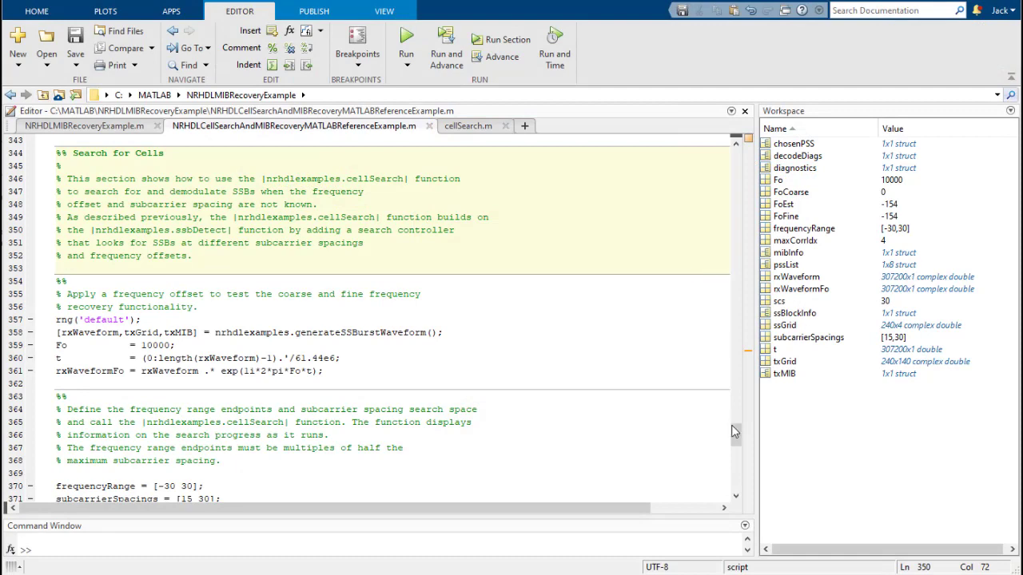
Step through the Search for Cells and Decode SSB sections of the reference script
{"action": "left_click_drag", "start_coordinate": [732, 427], "coordinate": [737, 450]}
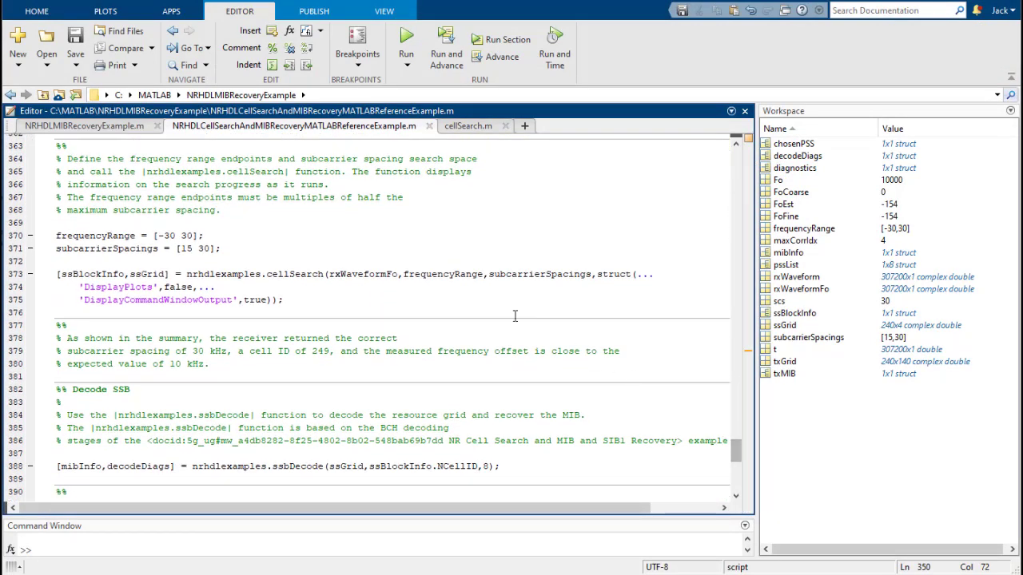
{"action": "left_click", "coordinate": [431, 282]}
{"action": "left_click", "coordinate": [474, 451]}
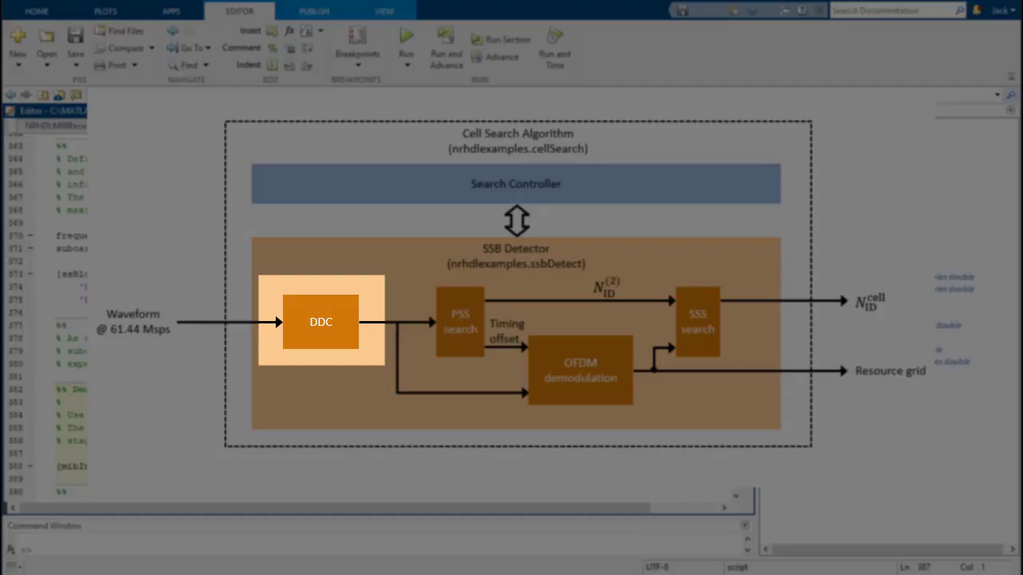
{"action": "scroll", "coordinate": [377, 319], "scroll_direction": "down", "scroll_amount": 3}
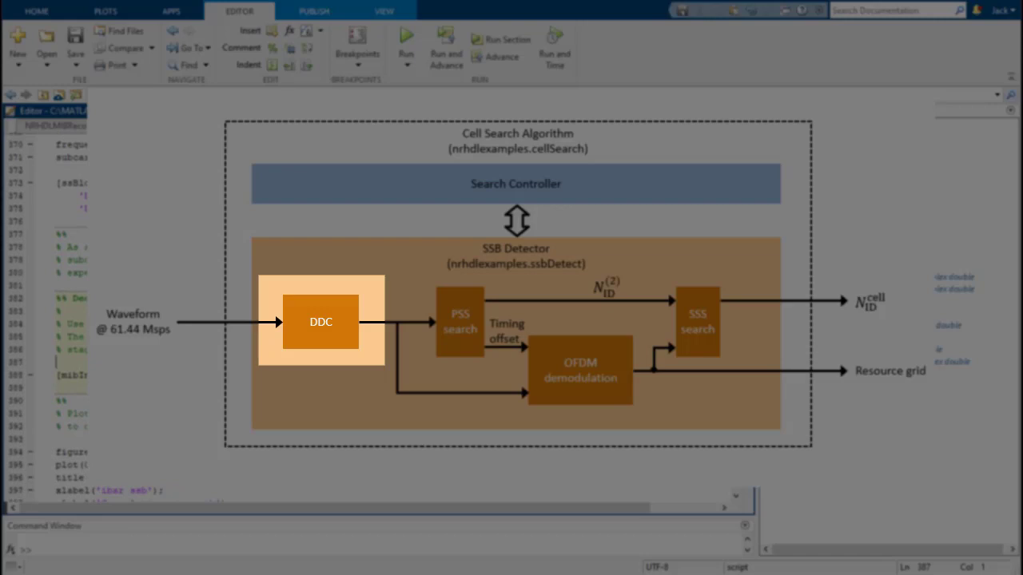
{"action": "scroll", "coordinate": [377, 319], "scroll_direction": "up", "scroll_amount": 5}
{"action": "scroll", "coordinate": [653, 414], "scroll_direction": "up", "scroll_amount": 1}
{"action": "scroll", "coordinate": [652, 414], "scroll_direction": "up", "scroll_amount": 1}
{"action": "scroll", "coordinate": [652, 414], "scroll_direction": "up", "scroll_amount": 1}
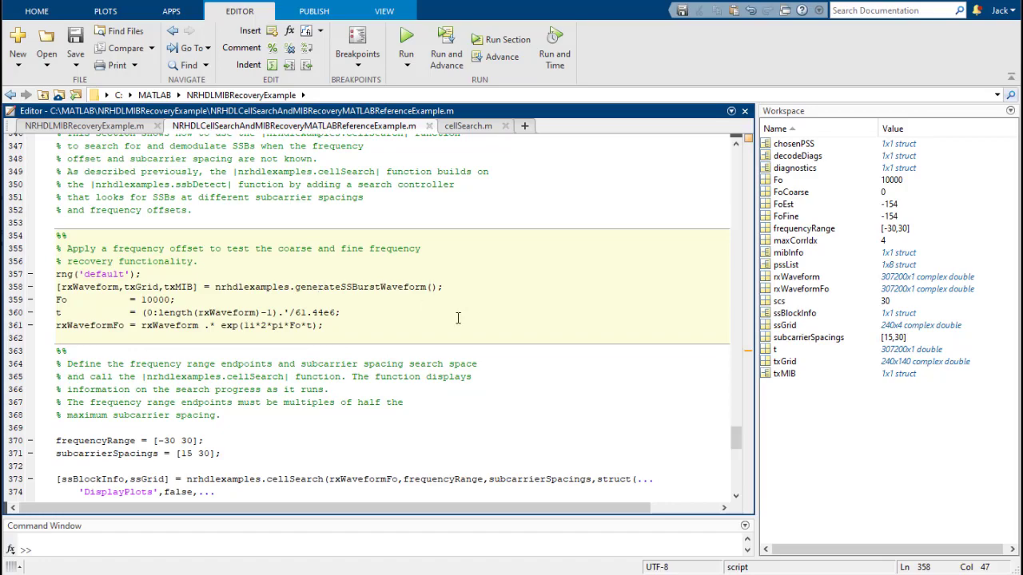
{"action": "left_click_drag", "start_coordinate": [736, 438], "coordinate": [734, 473]}
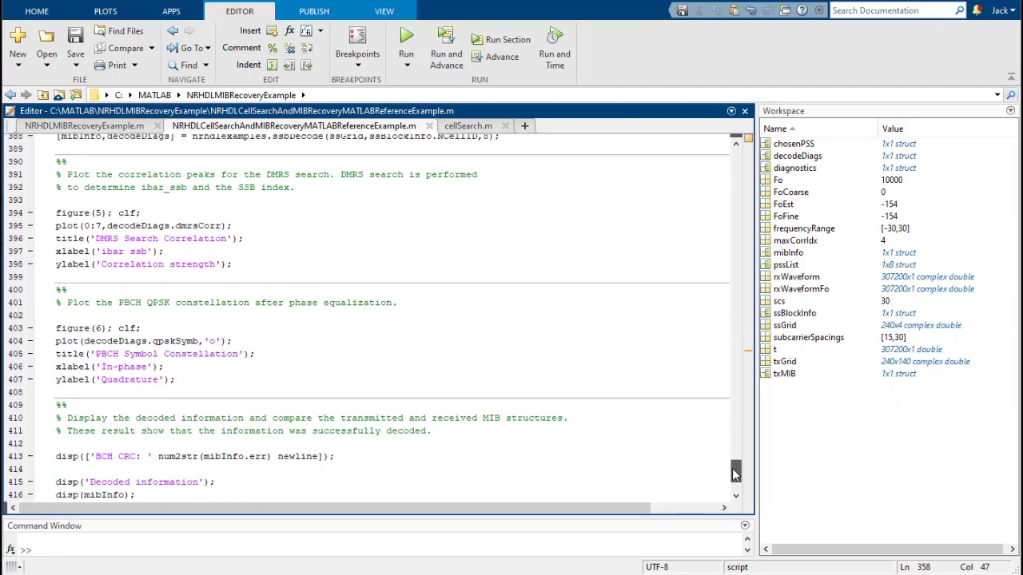
Run the DMRS correlation and PBCH constellation plot sections, then enlarge the MIB comparison output
{"action": "left_click", "coordinate": [399, 252]}
{"action": "left_click", "coordinate": [496, 40]}
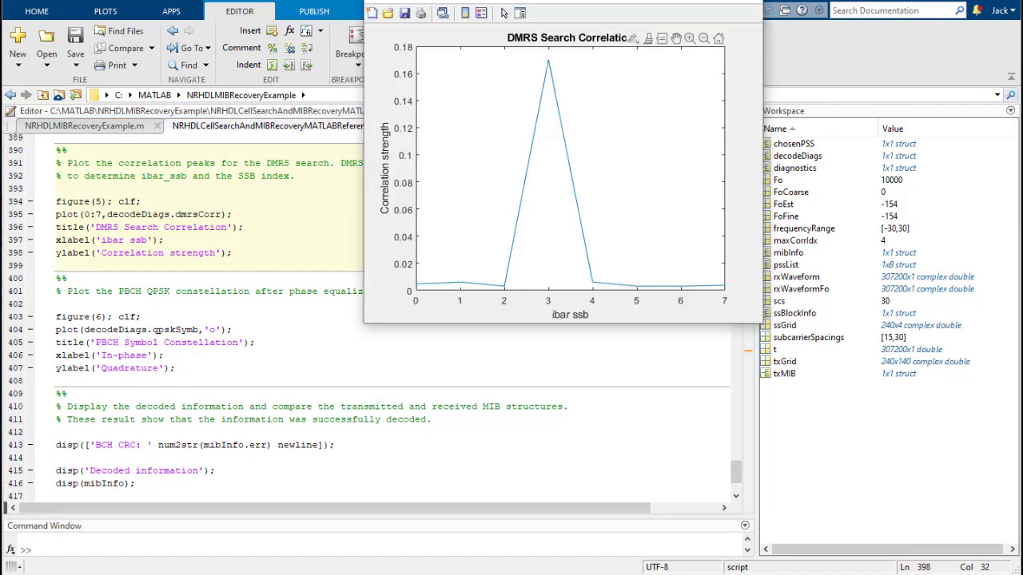
{"action": "left_click", "coordinate": [459, 263]}
{"action": "left_click", "coordinate": [433, 296]}
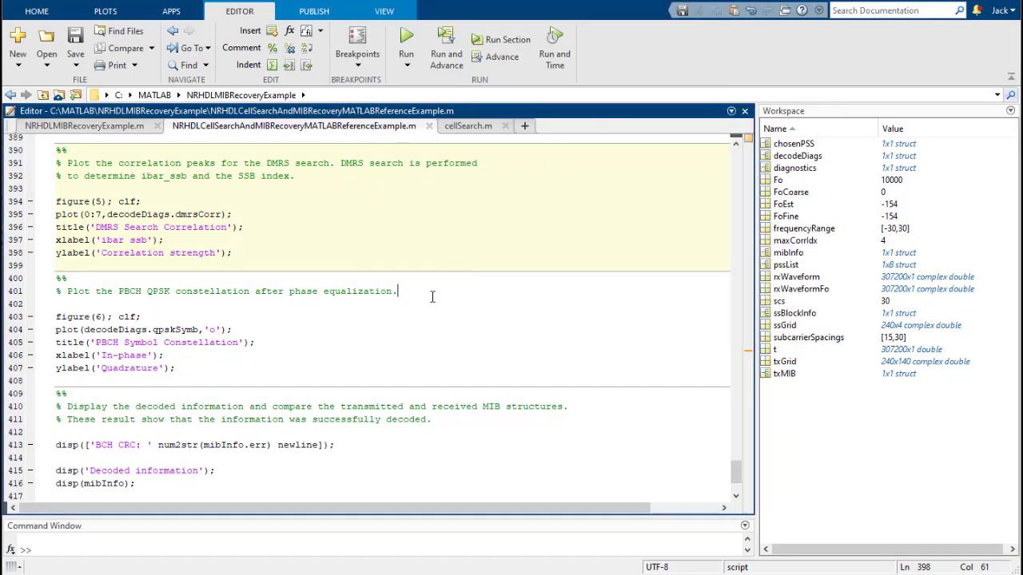
{"action": "left_click", "coordinate": [495, 39]}
{"action": "left_click", "coordinate": [384, 446]}
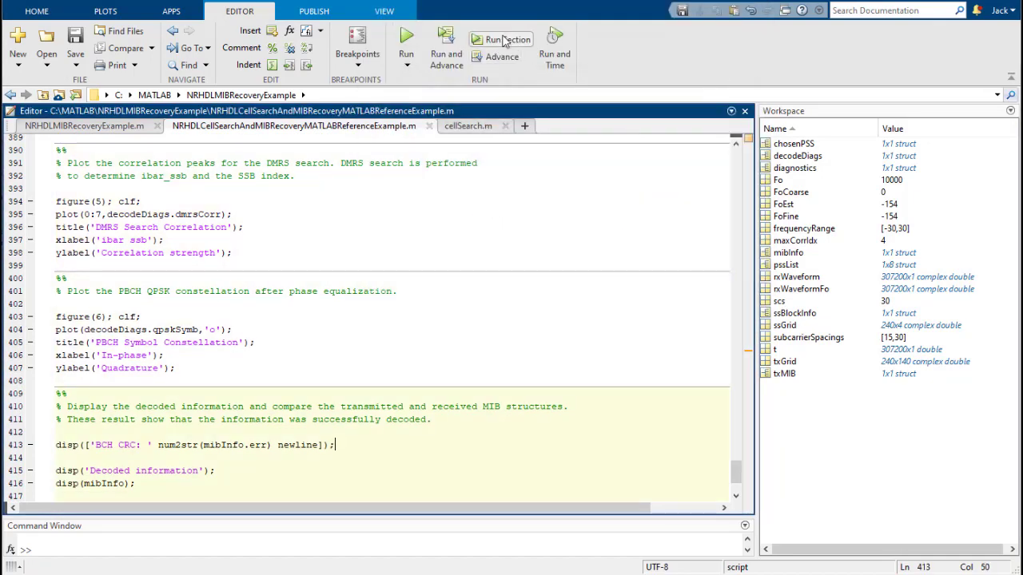
{"action": "left_click_drag", "start_coordinate": [441, 517], "coordinate": [452, 277]}
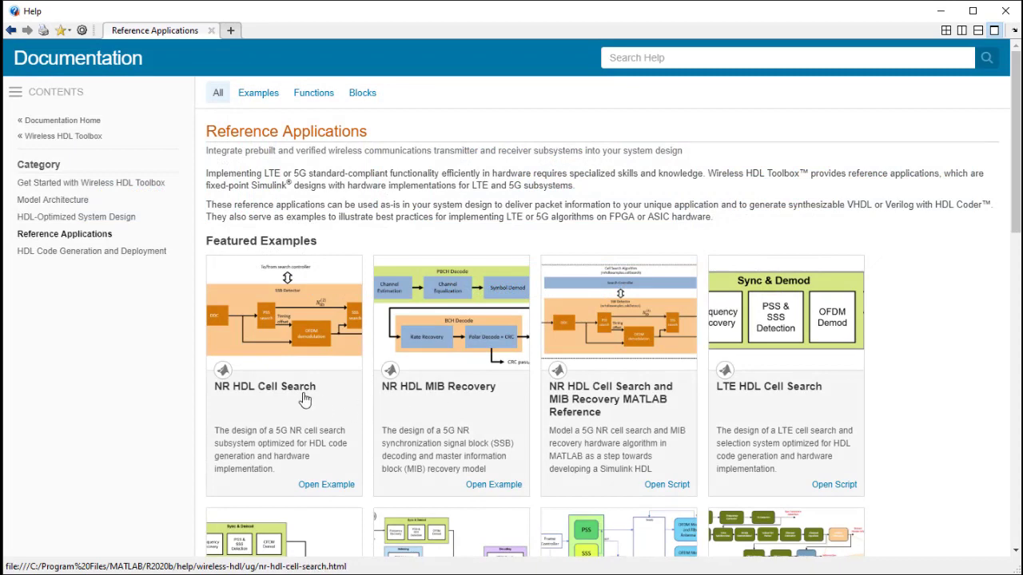
Open the NR HDL Cell Search example page and load its nrhdlSSBDetection model
{"action": "left_click", "coordinate": [286, 393]}
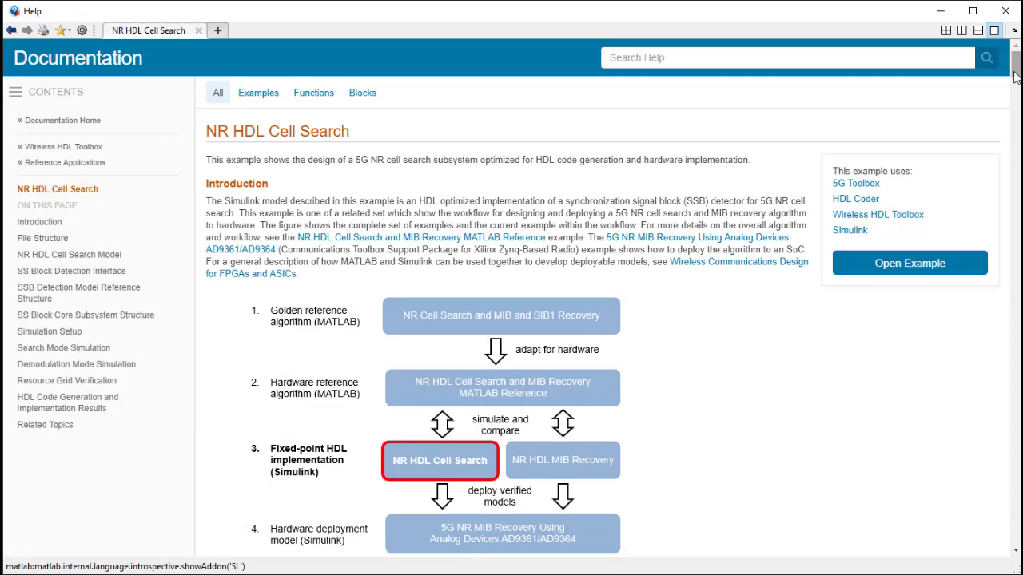
{"action": "left_click_drag", "start_coordinate": [1016, 76], "coordinate": [1016, 76]}
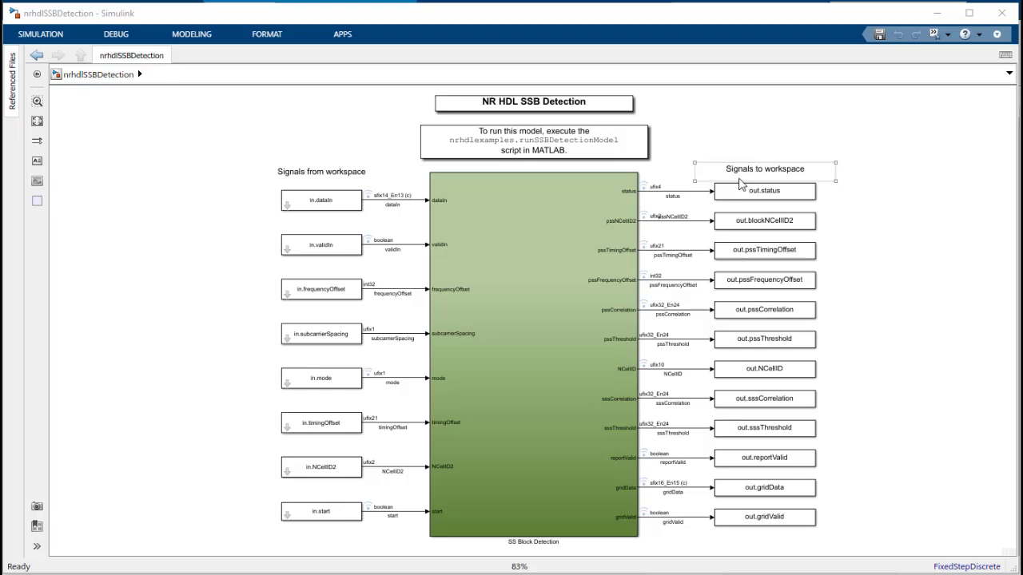
Open SS Block Detection, then SS Block Core, zooming in to inspect the params signal line
{"action": "left_click", "coordinate": [542, 281]}
{"action": "double_click", "coordinate": [542, 280]}
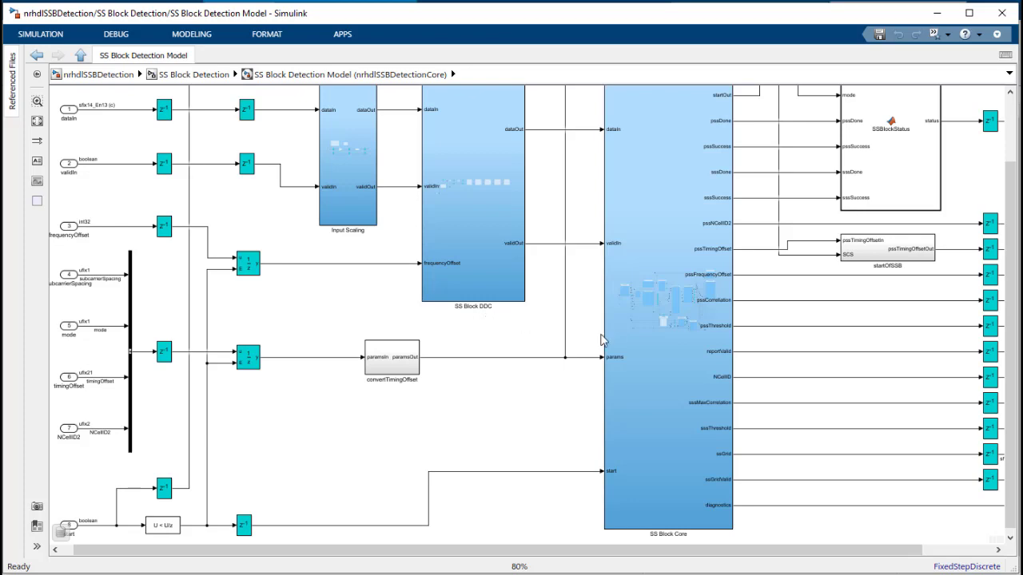
{"action": "double_click", "coordinate": [632, 345]}
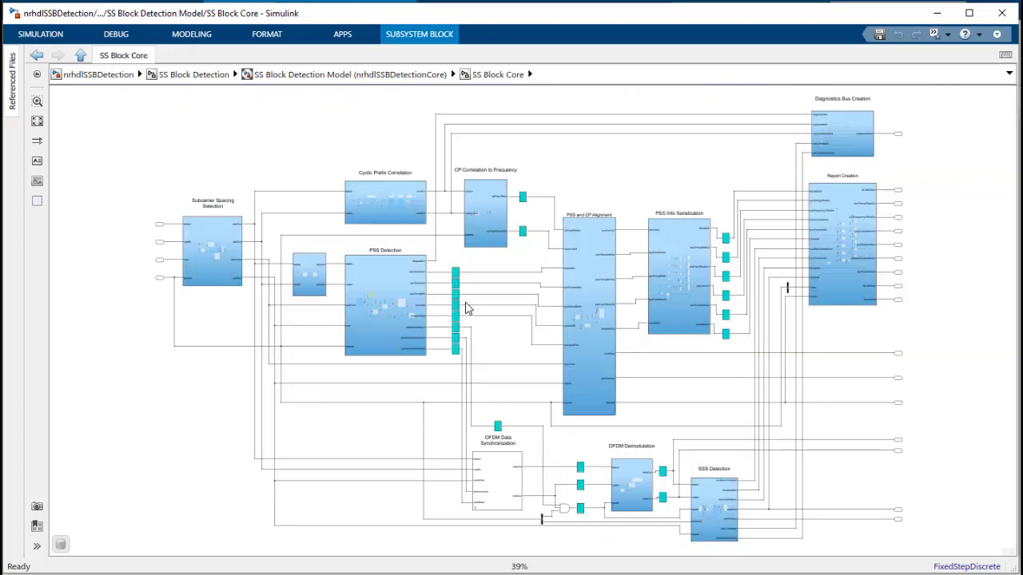
{"action": "scroll", "coordinate": [256, 251], "scroll_direction": "up", "scroll_amount": 2}
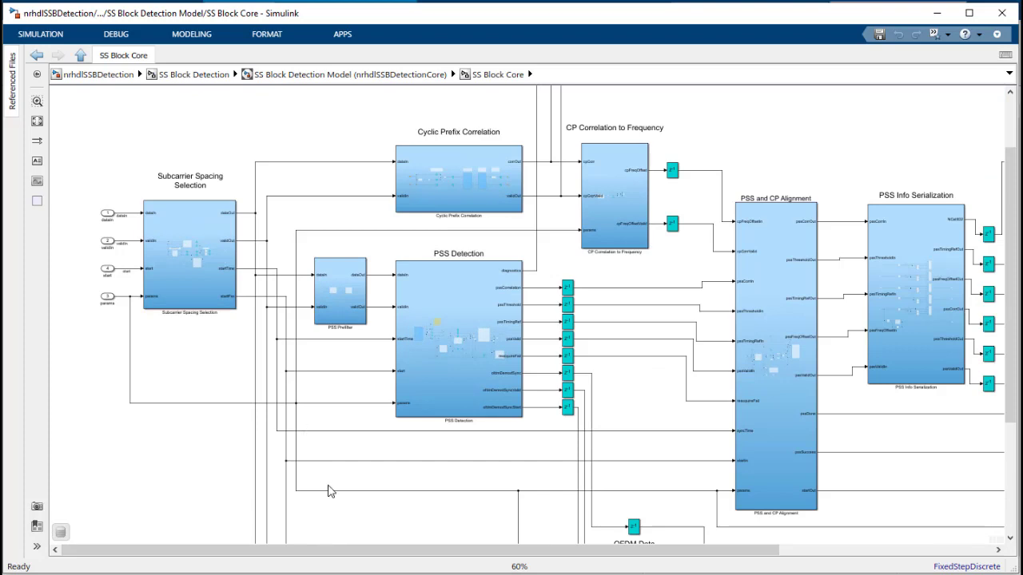
{"action": "mouse_move", "coordinate": [359, 552]}
{"action": "left_mouse_down"}
{"action": "mouse_move", "coordinate": [546, 569]}
{"action": "mouse_move", "coordinate": [639, 560]}
{"action": "mouse_move", "coordinate": [365, 560]}
{"action": "left_mouse_up"}
{"action": "left_click", "coordinate": [204, 405]}
{"action": "left_click_drag", "start_coordinate": [1018, 409], "coordinate": [1019, 516]}
{"action": "scroll", "coordinate": [808, 462], "scroll_direction": "up", "scroll_amount": 2}
Inspect the OFDM Demodulator settings: FFT length 256, cyclic prefix 18
{"action": "scroll", "coordinate": [808, 462], "scroll_direction": "up", "scroll_amount": 1}
{"action": "double_click", "coordinate": [808, 462]}
{"action": "double_click", "coordinate": [589, 350]}
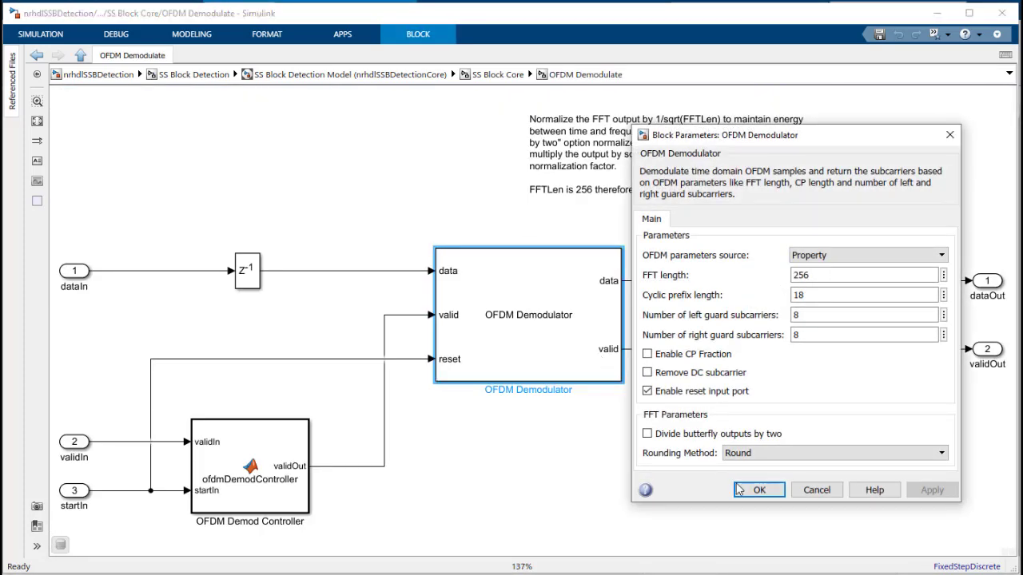
{"action": "left_click", "coordinate": [758, 490]}
Pan across SS Block Core past sssMaxCorrelation, then return to the SS Block Detection Model
{"action": "key", "text": "Escape"}
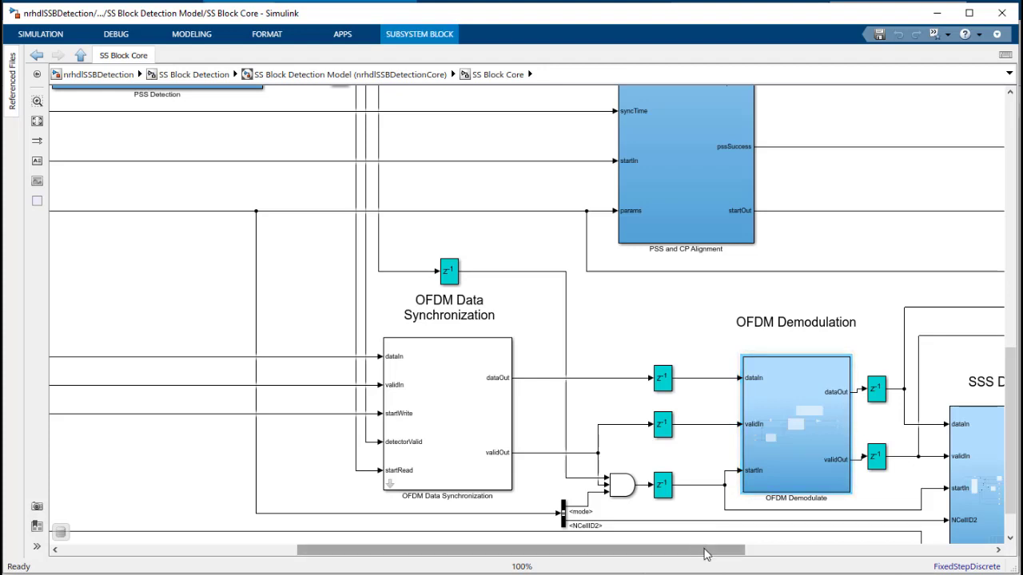
{"action": "scroll", "coordinate": [879, 490], "scroll_direction": "right", "scroll_amount": 5}
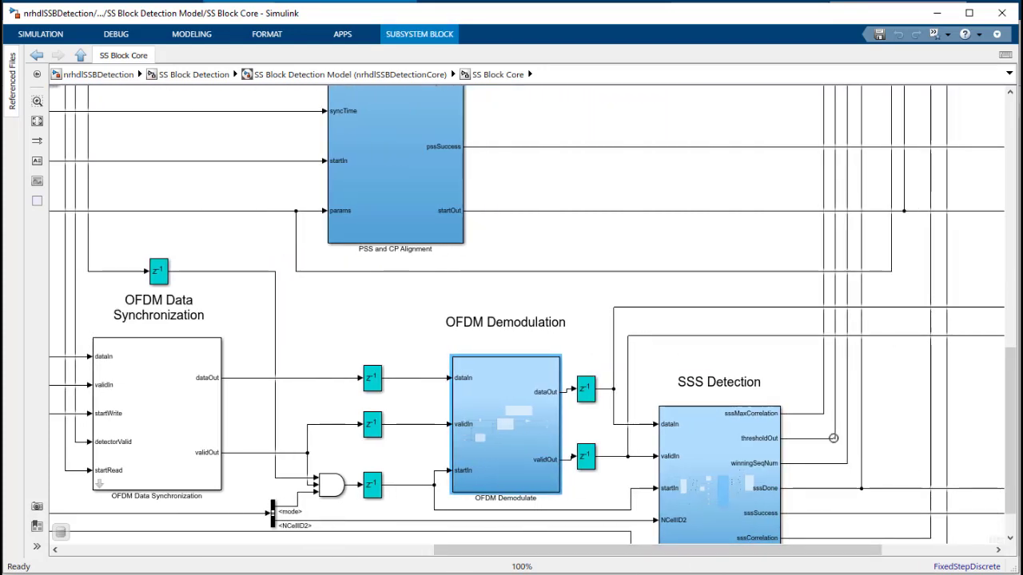
{"action": "left_click", "coordinate": [806, 413]}
{"action": "left_click_drag", "start_coordinate": [1009, 453], "coordinate": [1008, 281]}
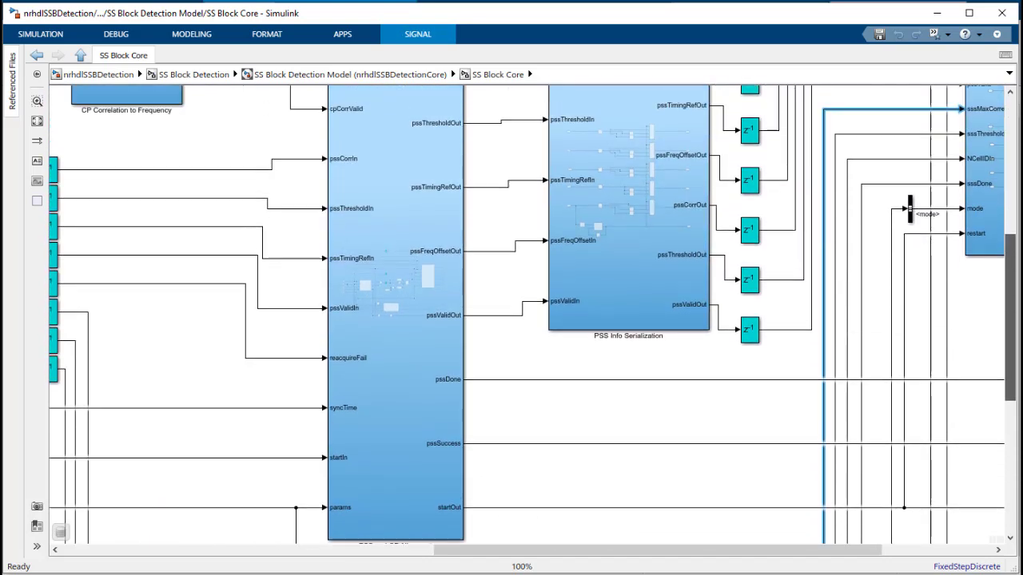
{"action": "left_click_drag", "start_coordinate": [826, 550], "coordinate": [935, 550]}
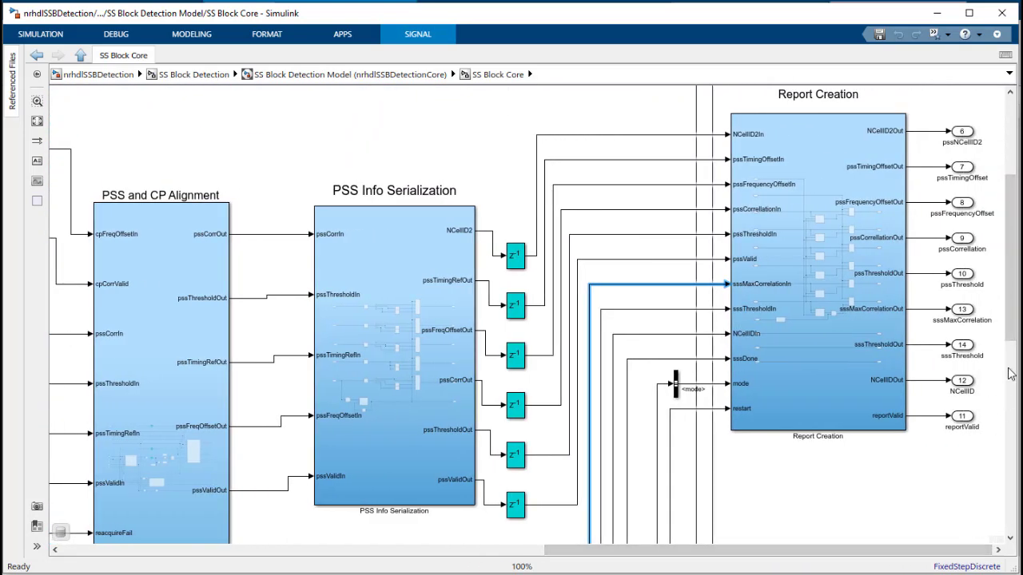
{"action": "left_click_drag", "start_coordinate": [1011, 340], "coordinate": [1017, 268]}
{"action": "key", "text": "Escape"}
{"action": "key", "text": "Escape"}
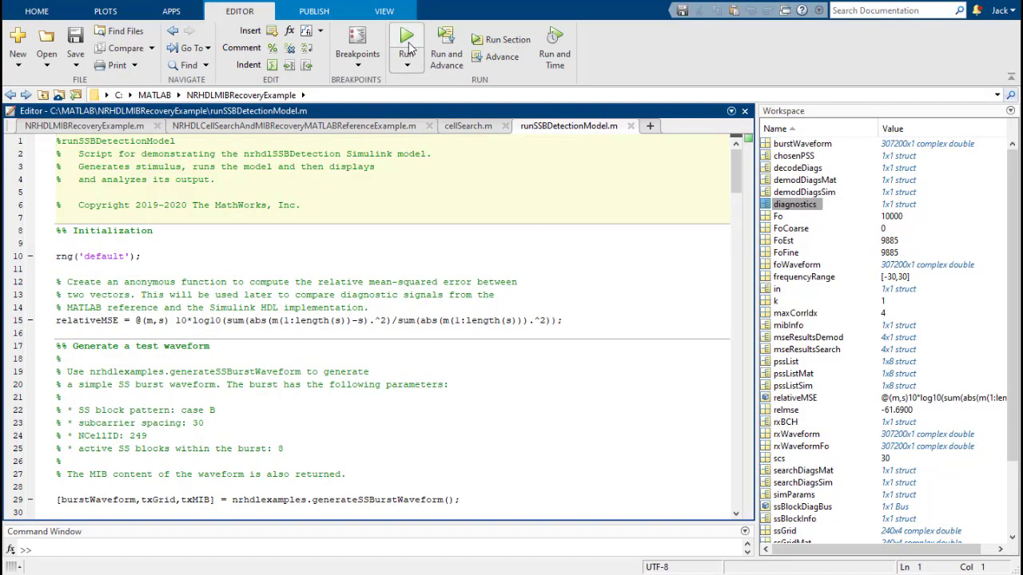
Run runSSBDetectionModel.m and move Figure 1 aside to reveal the simulated model
{"action": "left_click", "coordinate": [408, 43]}
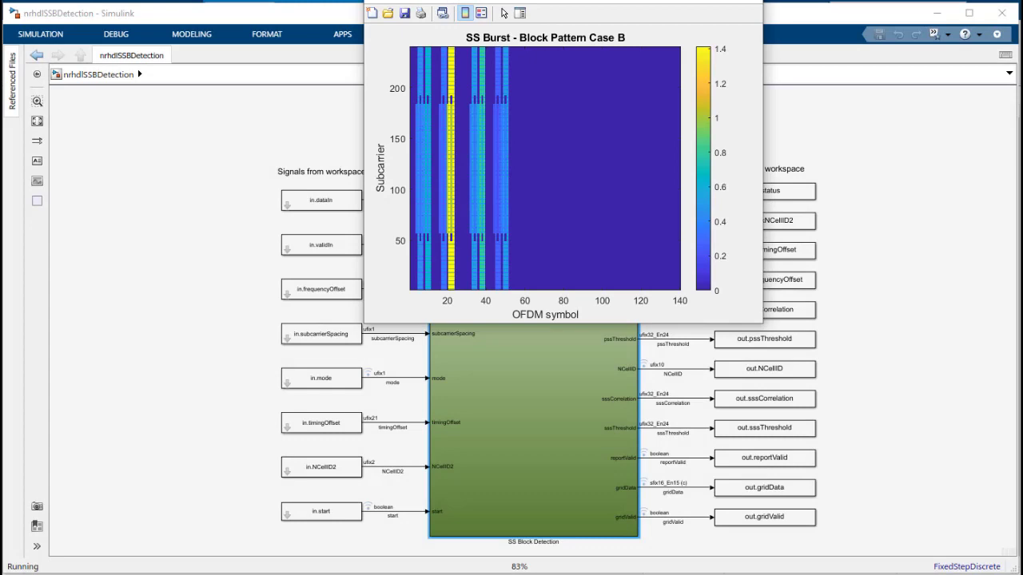
{"action": "left_click_drag", "start_coordinate": [455, 2], "coordinate": [95, 28]}
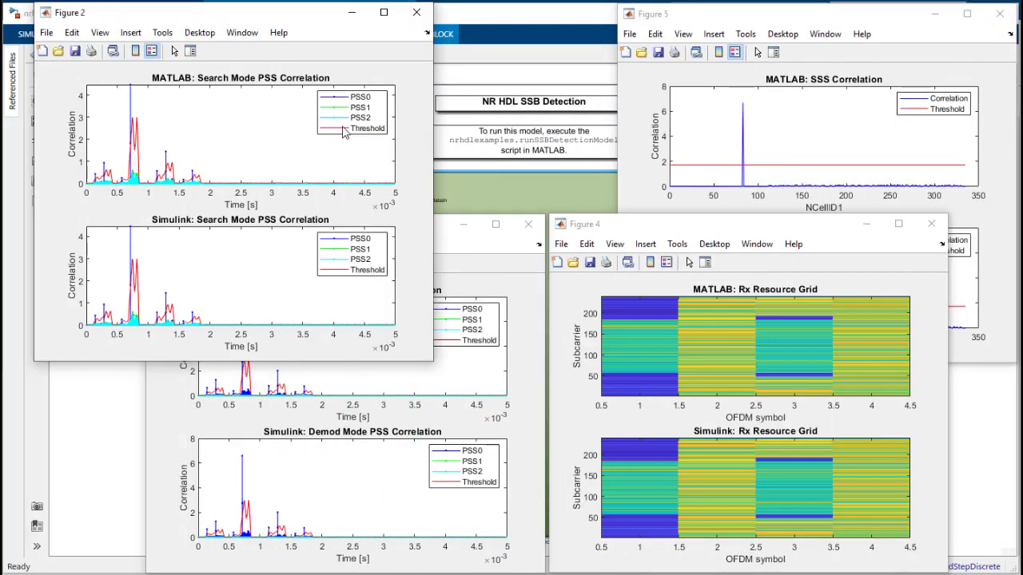
Bring forward the demod PSS, SSS correlation and Rx resource grid comparison figures
{"action": "left_click", "coordinate": [445, 246]}
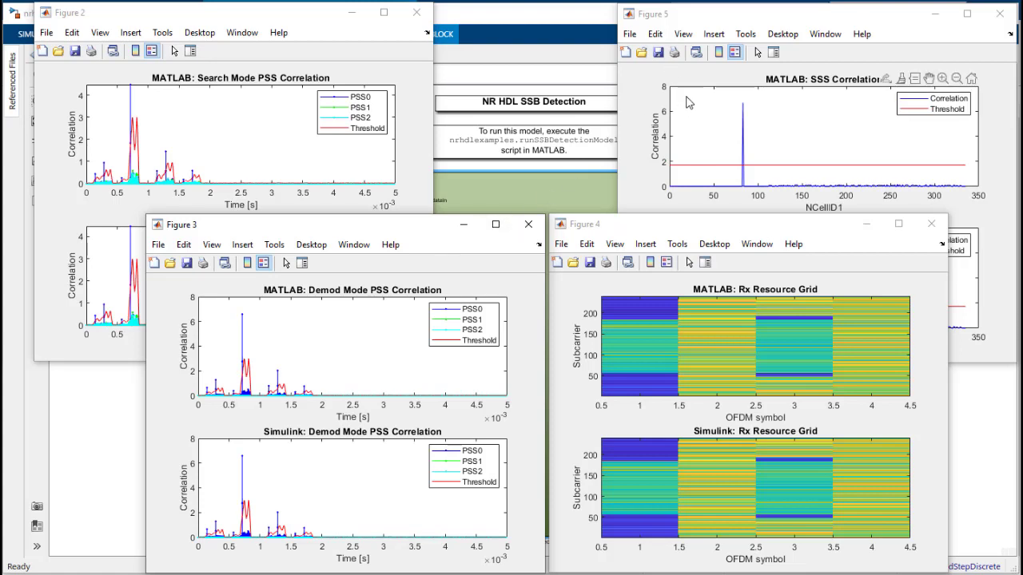
{"action": "left_click", "coordinate": [718, 16]}
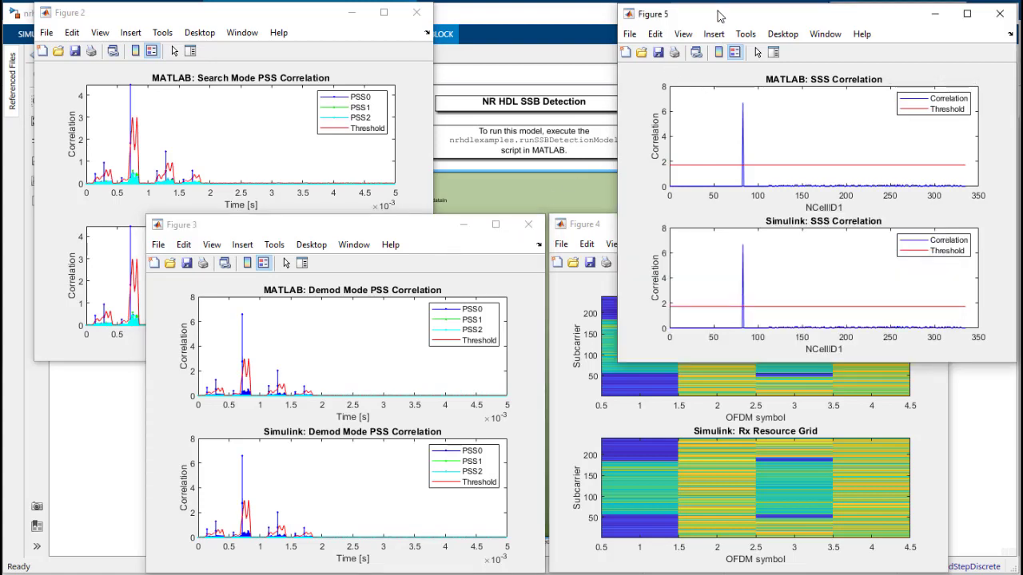
{"action": "left_click", "coordinate": [605, 232]}
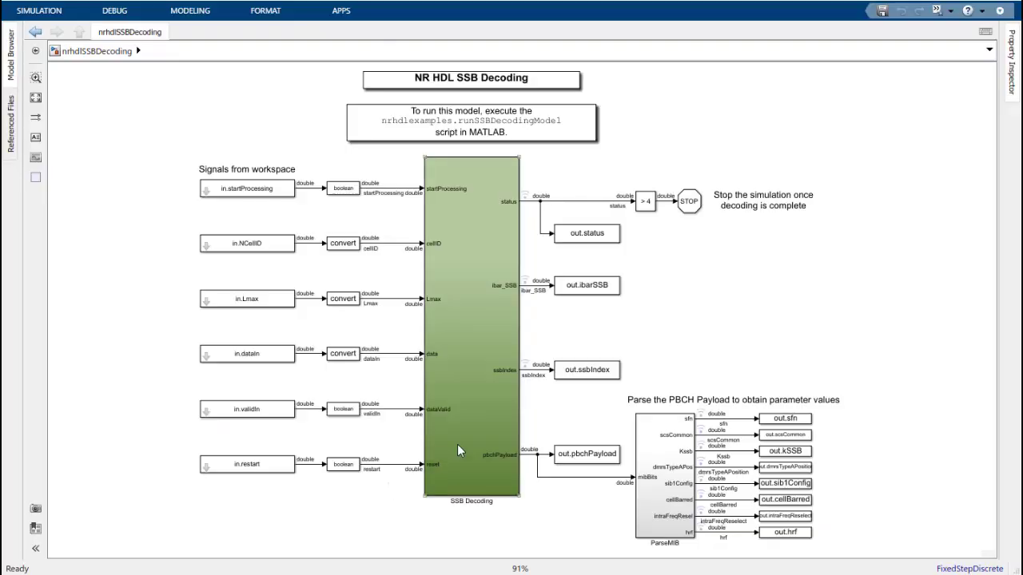
Select the SSB Decoding subsystem block in the nrhdlSSBDecoding model
{"action": "left_click", "coordinate": [458, 452]}
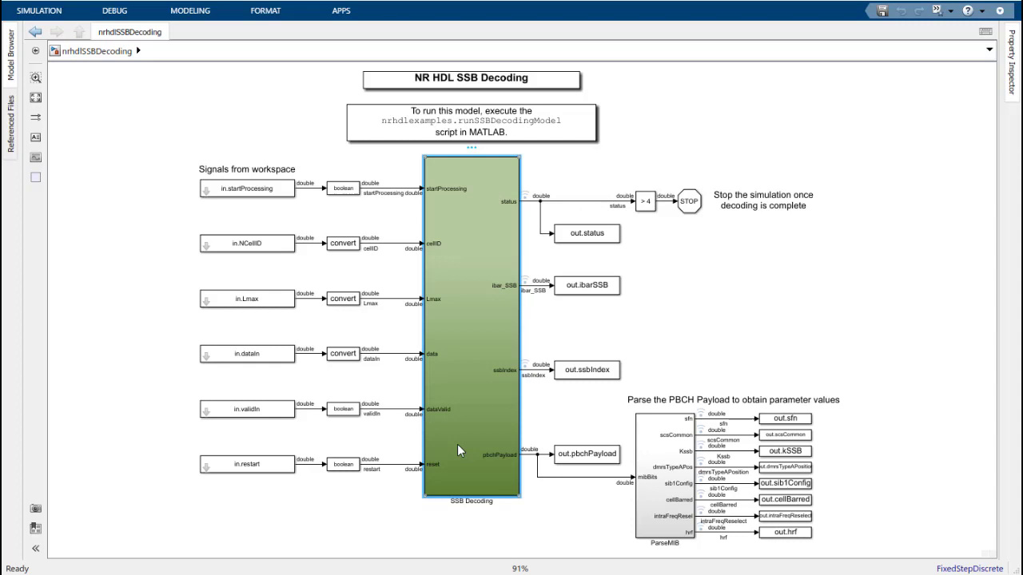
Drill into nrhdlSSBDecodingCore's bch processing and review the NR Polar Decoder parameters
{"action": "double_click", "coordinate": [458, 450]}
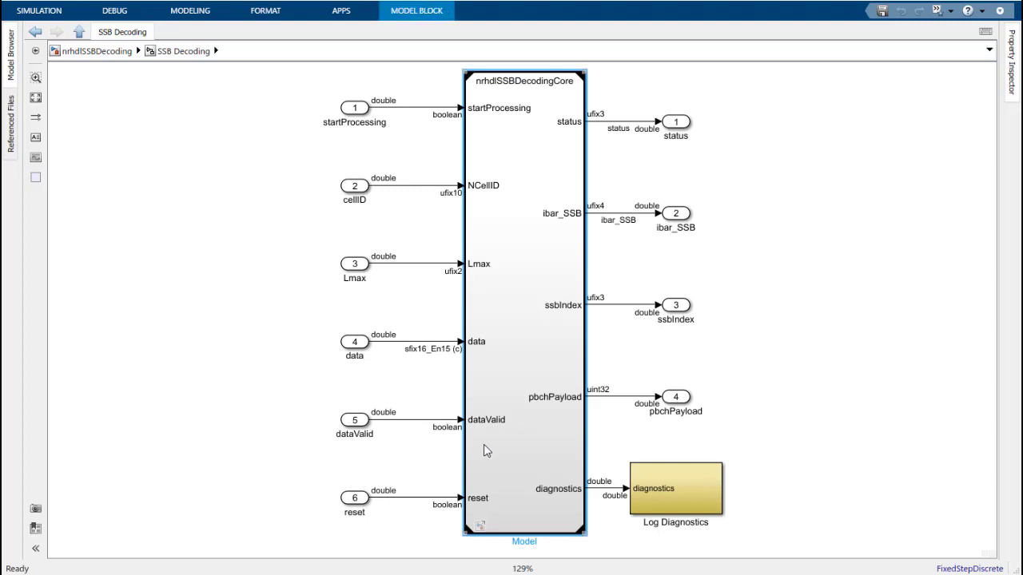
{"action": "double_click", "coordinate": [487, 452]}
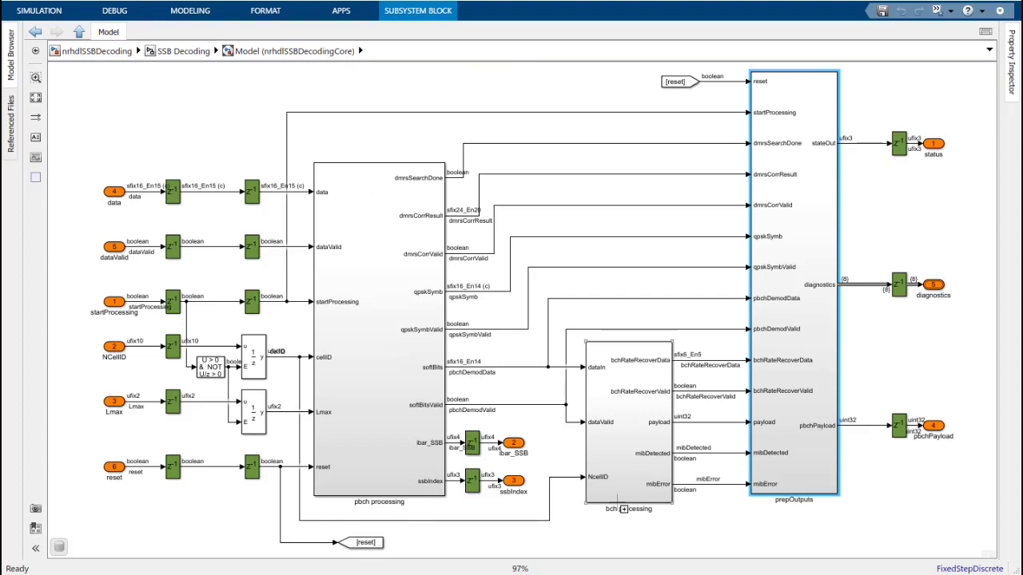
{"action": "double_click", "coordinate": [623, 482]}
{"action": "double_click", "coordinate": [575, 286]}
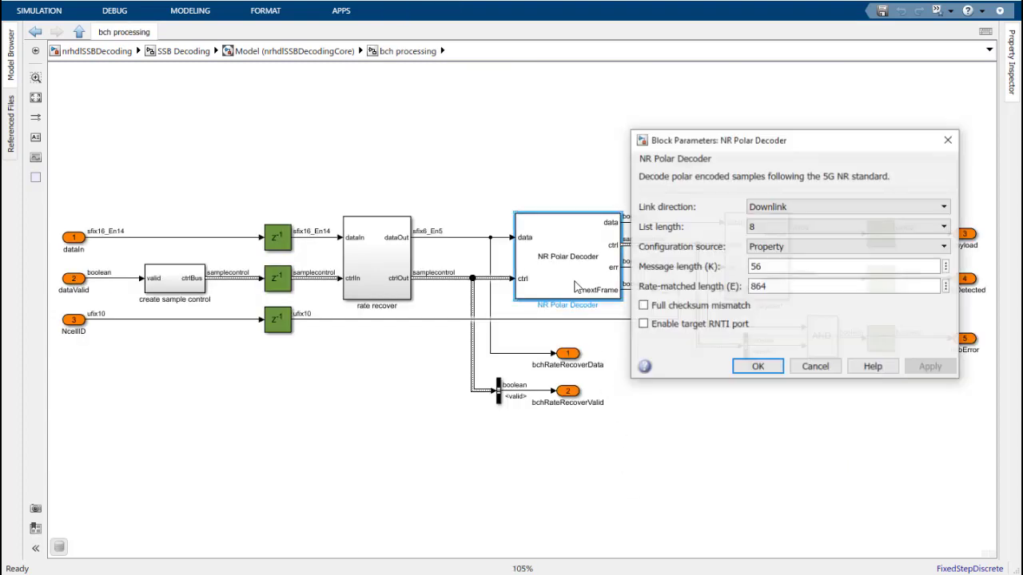
{"action": "left_click", "coordinate": [757, 367]}
{"action": "key", "text": "Escape"}
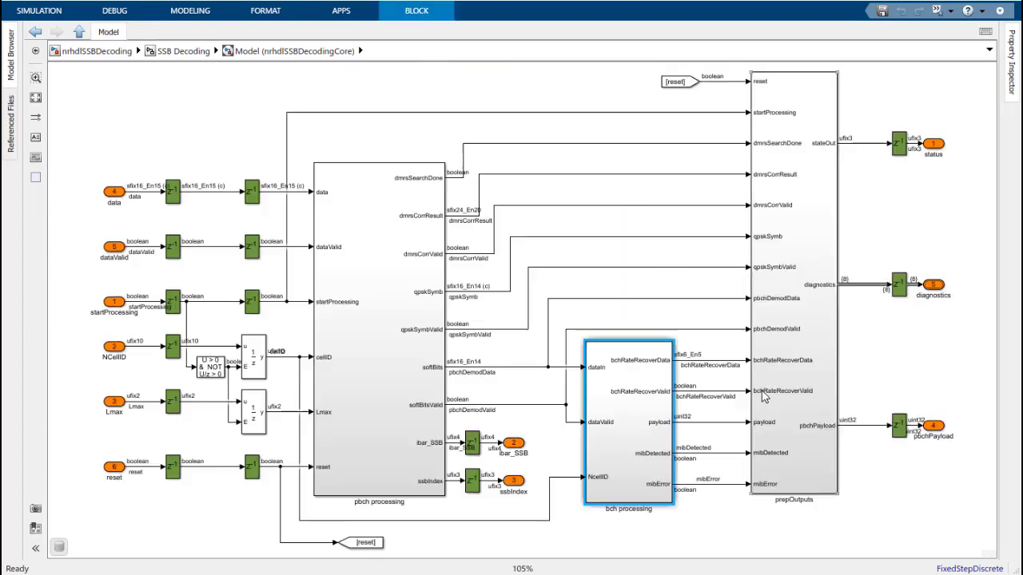
Open prepOutputs and view the processingStatus function code
{"action": "double_click", "coordinate": [764, 397]}
{"action": "double_click", "coordinate": [609, 221]}
{"action": "left_click_drag", "start_coordinate": [734, 244], "coordinate": [734, 340]}
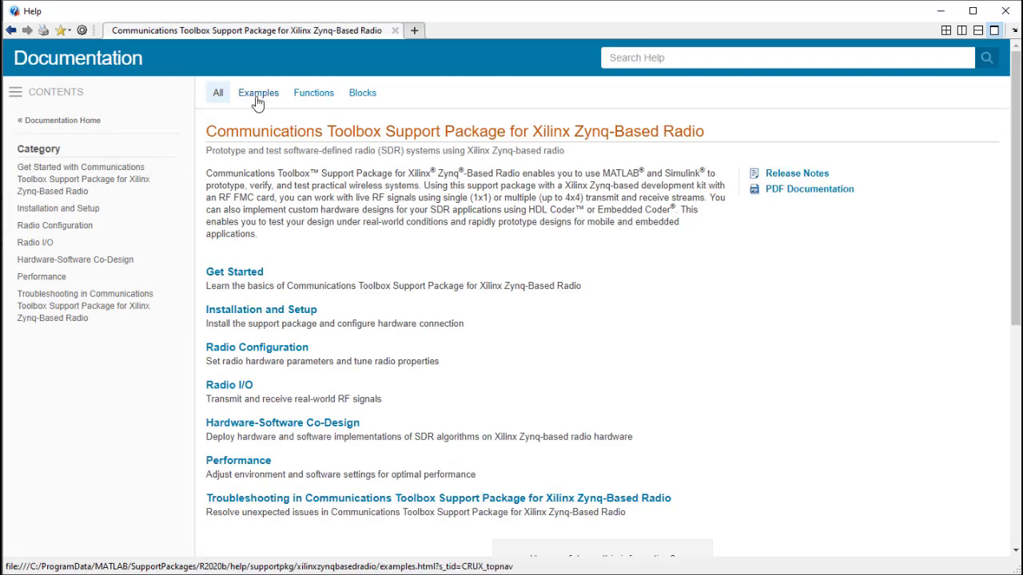
Go to Examples > Hardware-Software Co-Design and open the 5G NR MIB Recovery example page
{"action": "left_click", "coordinate": [258, 98]}
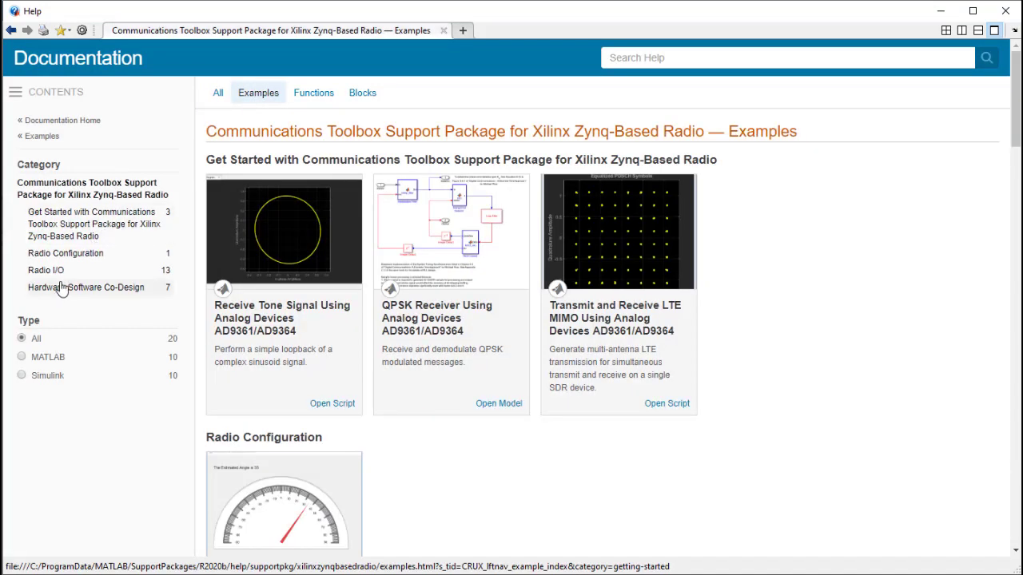
{"action": "left_click", "coordinate": [68, 287]}
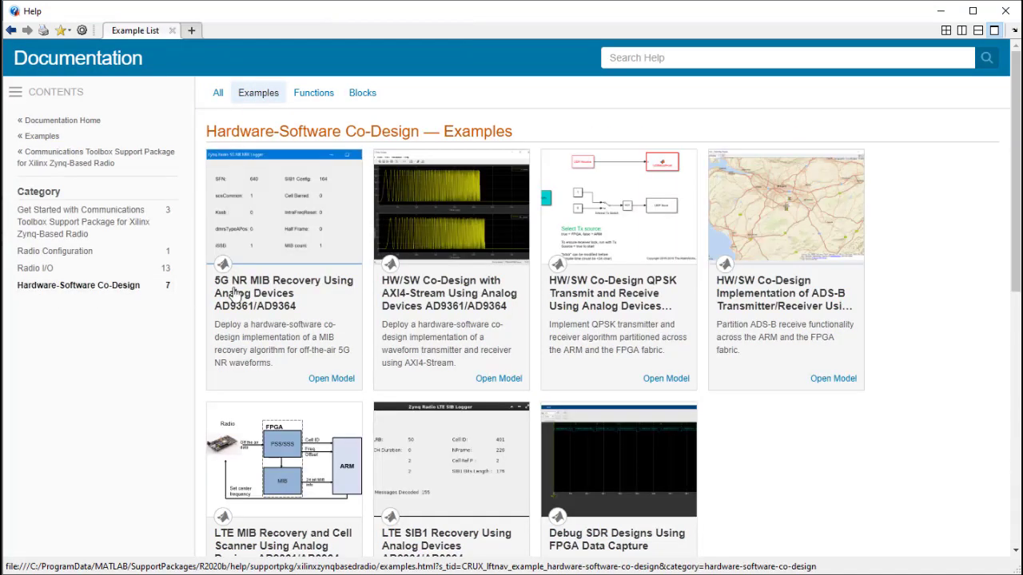
{"action": "left_click", "coordinate": [245, 295]}
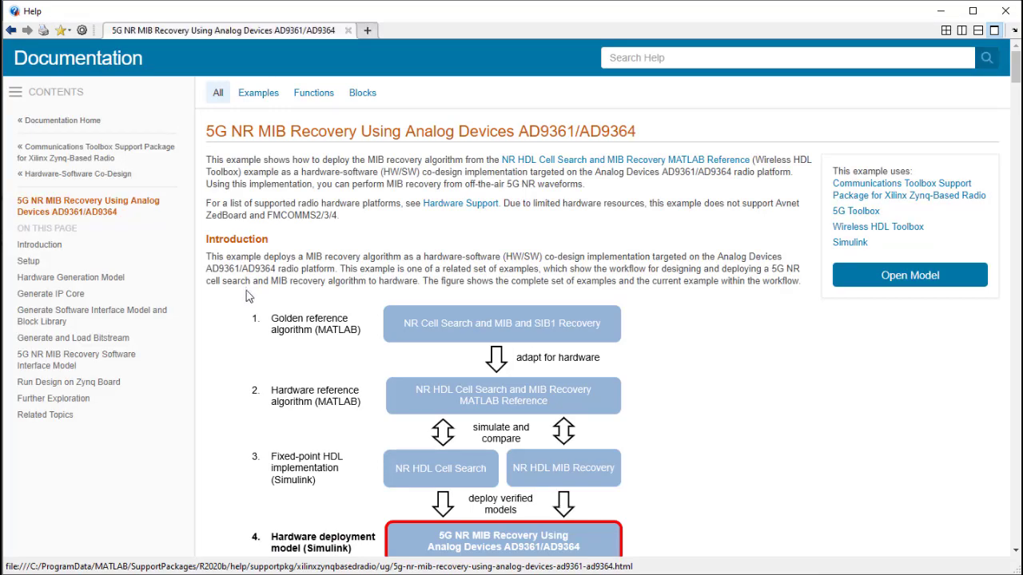
{"action": "scroll", "coordinate": [255, 302], "scroll_direction": "down", "scroll_amount": 1}
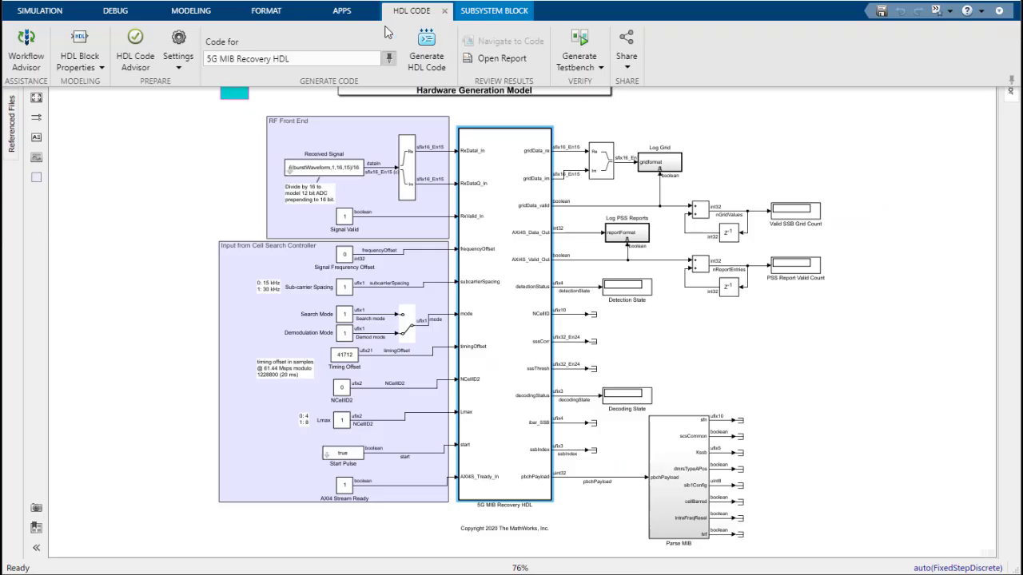
In the HDL Workflow Advisor, review the reference design, interface mapping and target frequency, then bring up Program Target Device run options
{"action": "left_click", "coordinate": [39, 64]}
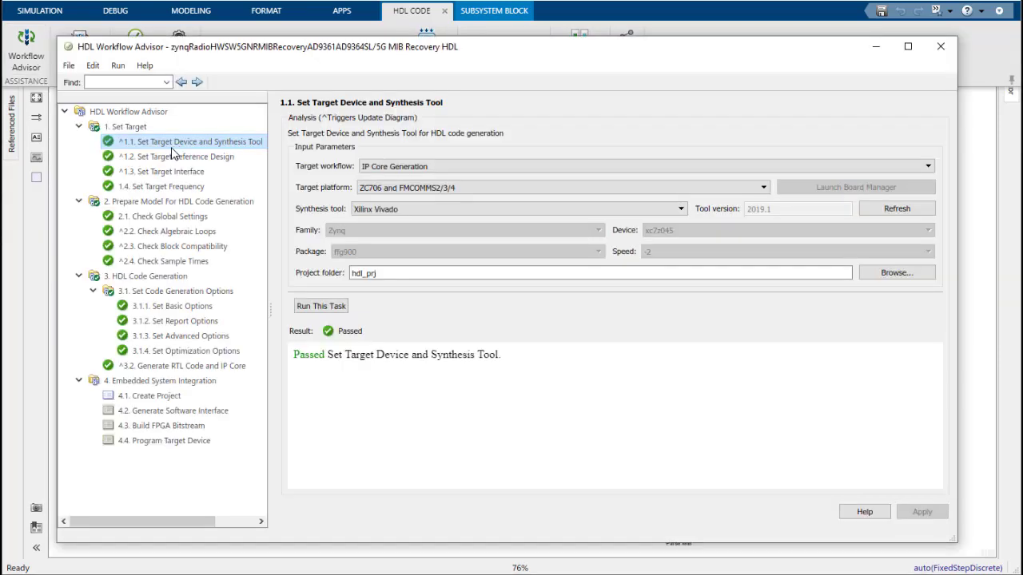
{"action": "left_click", "coordinate": [173, 156]}
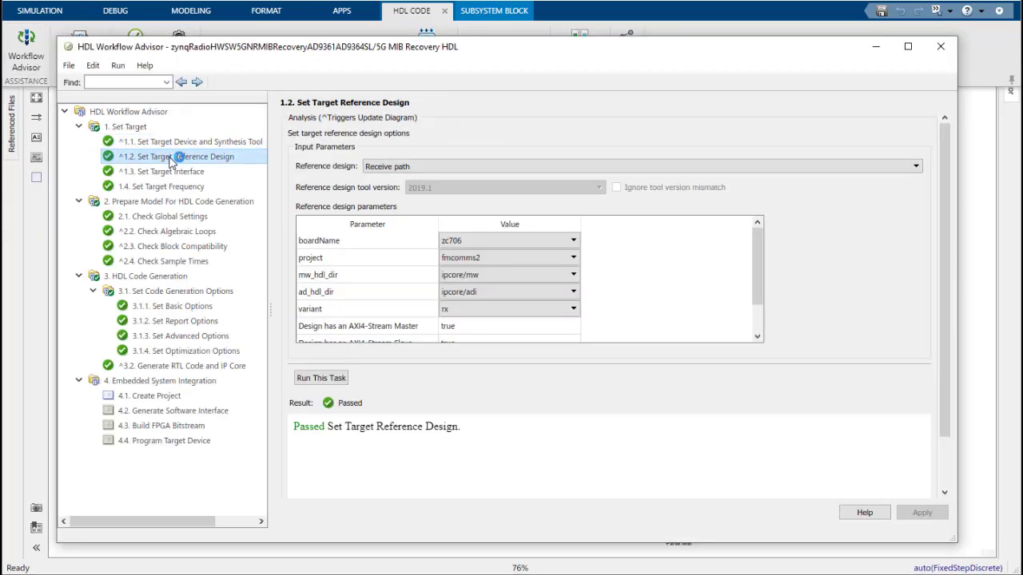
{"action": "left_click", "coordinate": [167, 174]}
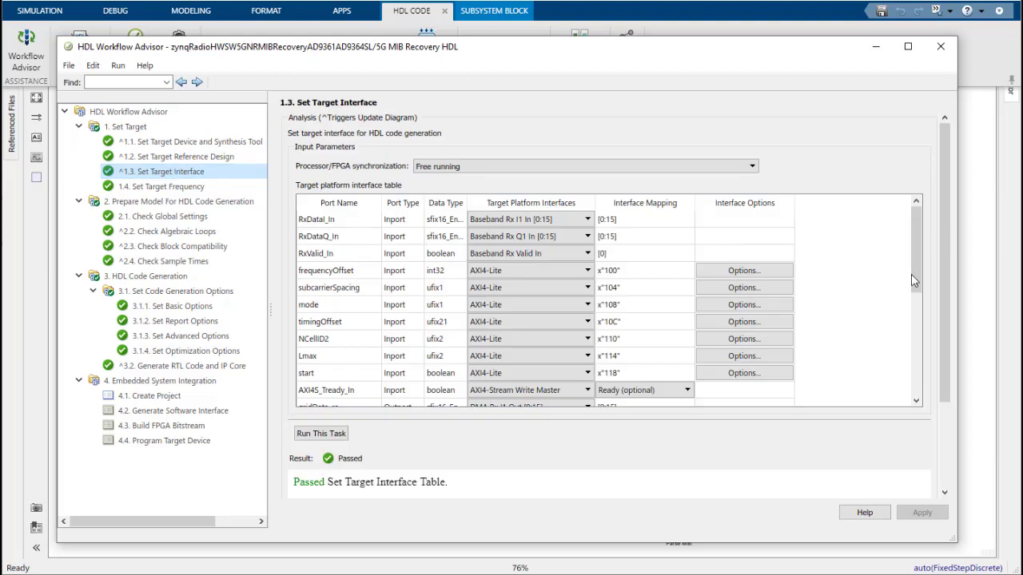
{"action": "mouse_move", "coordinate": [914, 275]}
{"action": "left_mouse_down"}
{"action": "mouse_move", "coordinate": [925, 320]}
{"action": "mouse_move", "coordinate": [921, 392]}
{"action": "left_mouse_up"}
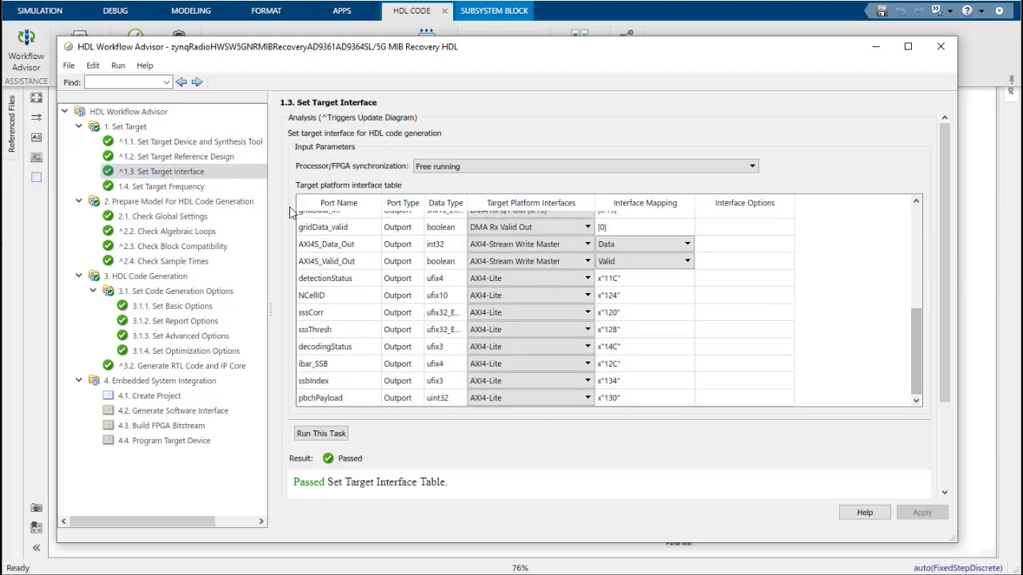
{"action": "left_click", "coordinate": [214, 190]}
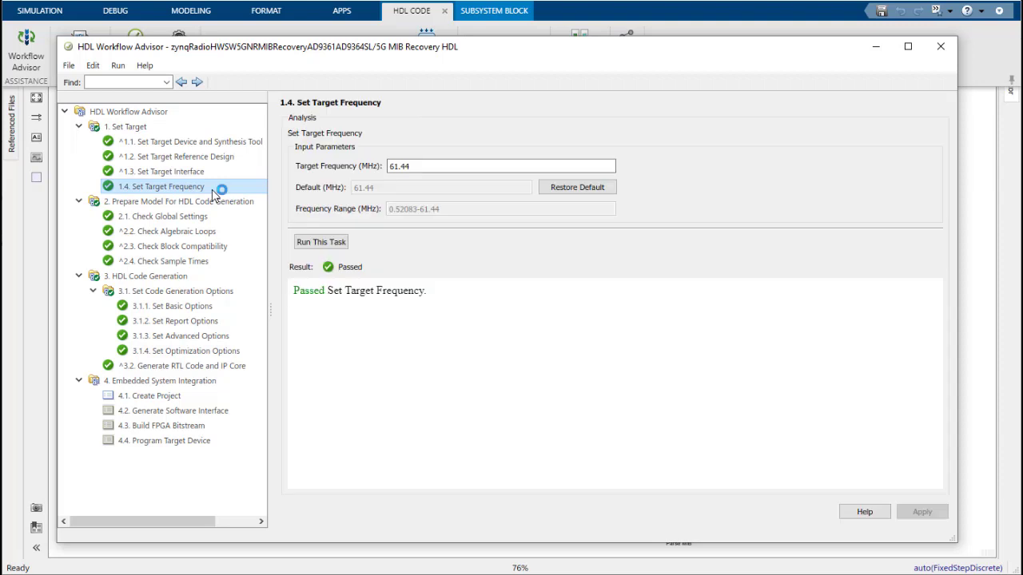
{"action": "right_click", "coordinate": [173, 444]}
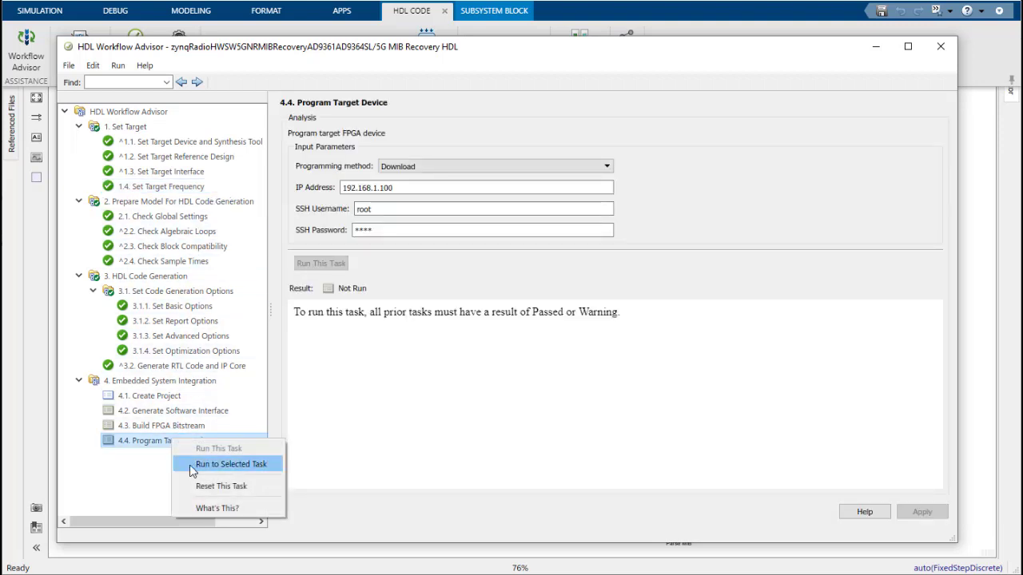